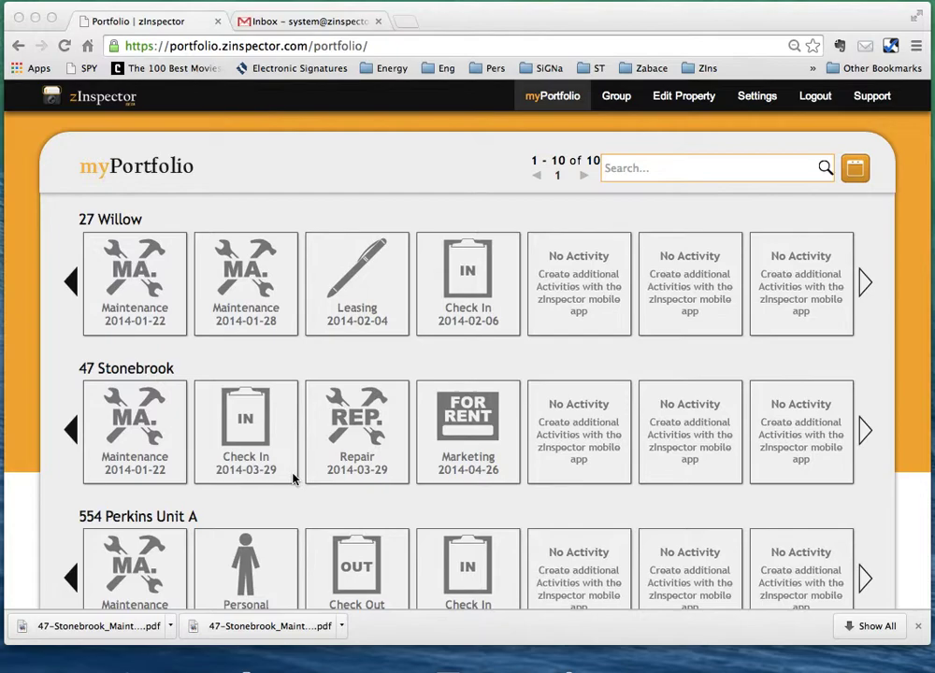
pyautogui.click(112, 372)
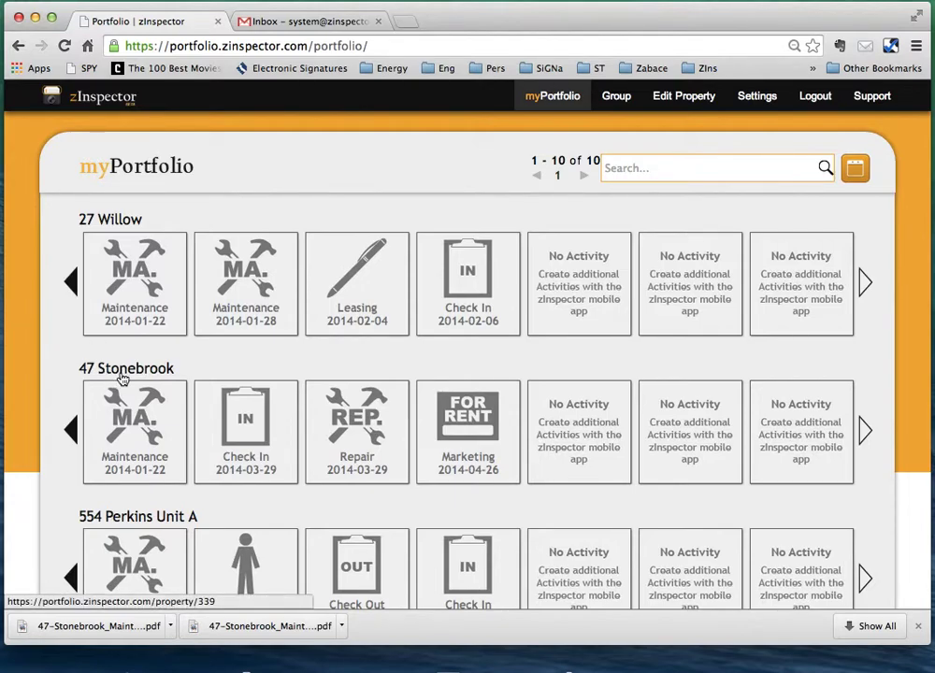
pyautogui.click(108, 374)
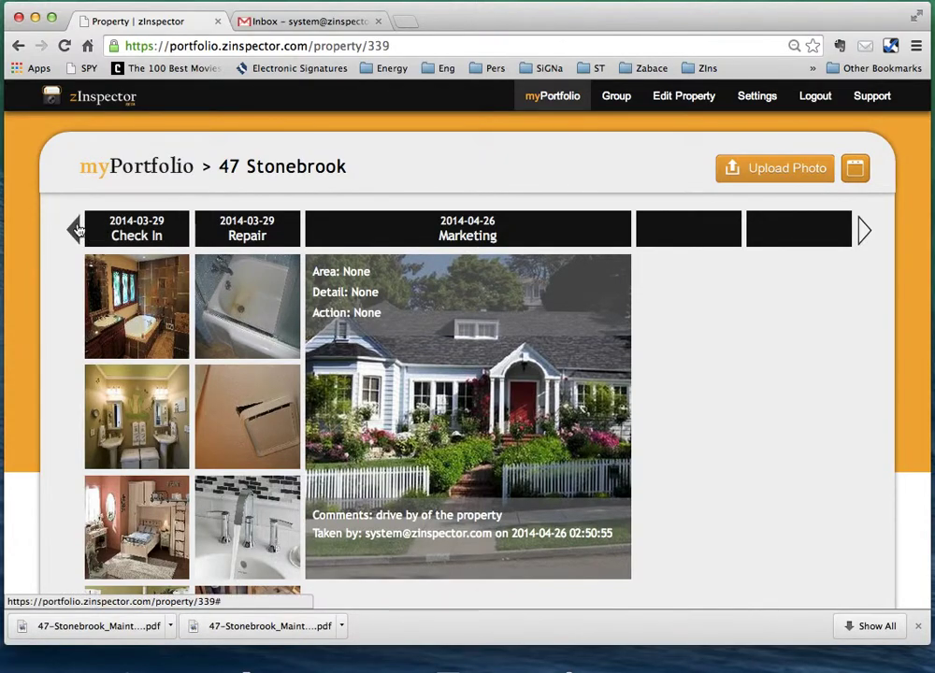
pyautogui.click(74, 230)
pyautogui.click(77, 230)
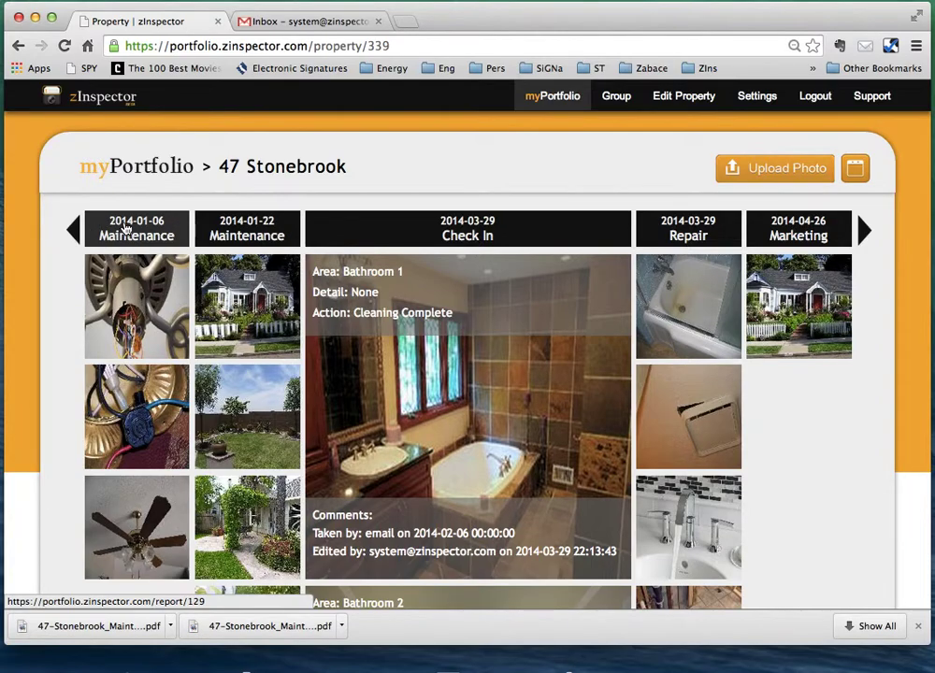
# Open the 2014-03-29 Check In activity report, review its room photos, and create the PDF report.
pyautogui.click(467, 232)
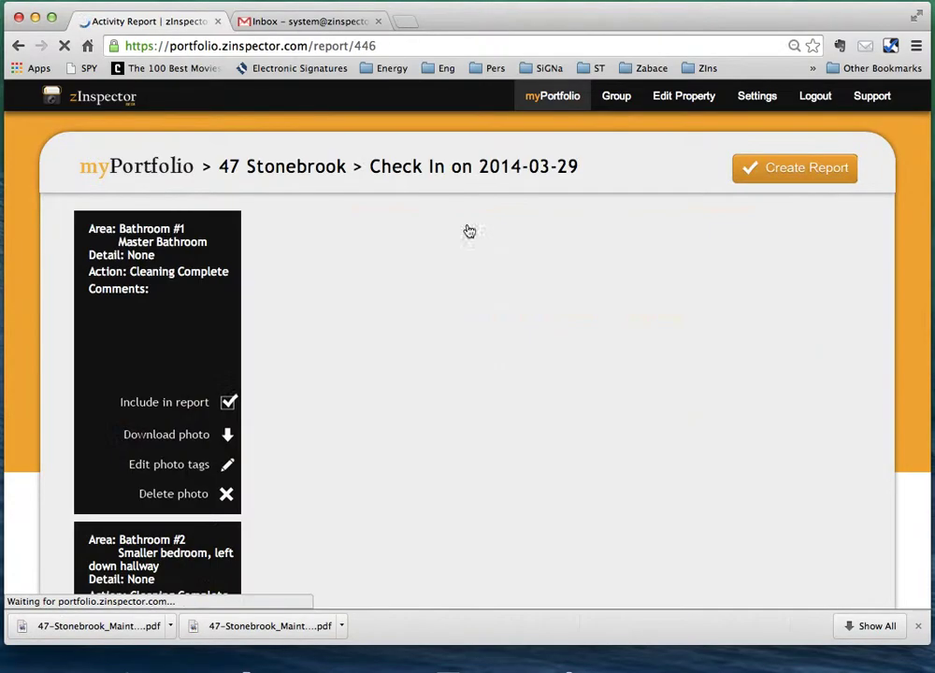
pyautogui.scroll(-15, 549, 490)
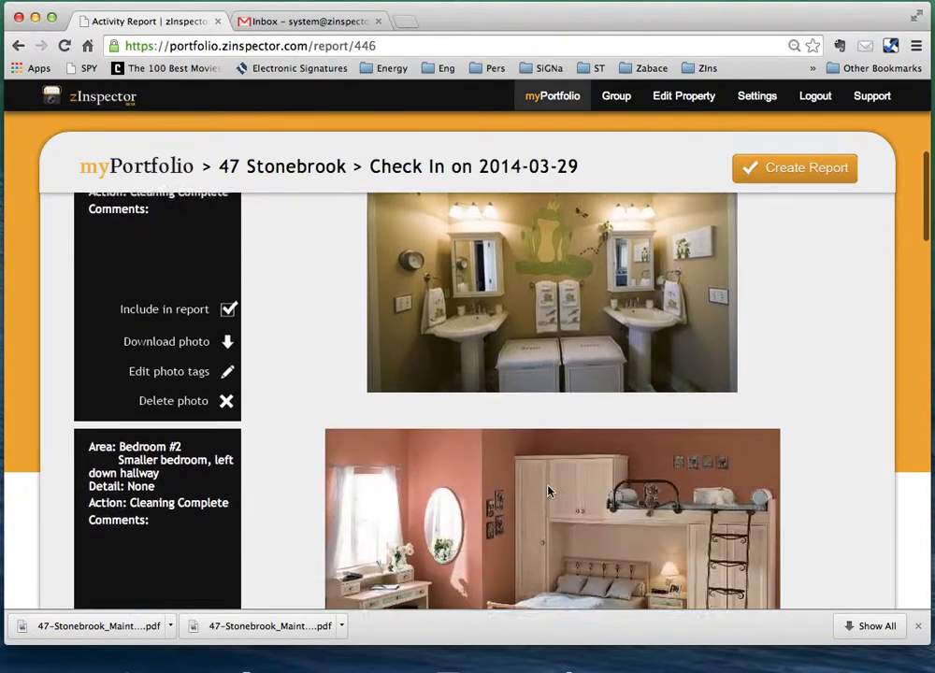
pyautogui.scroll(-12, 550, 491)
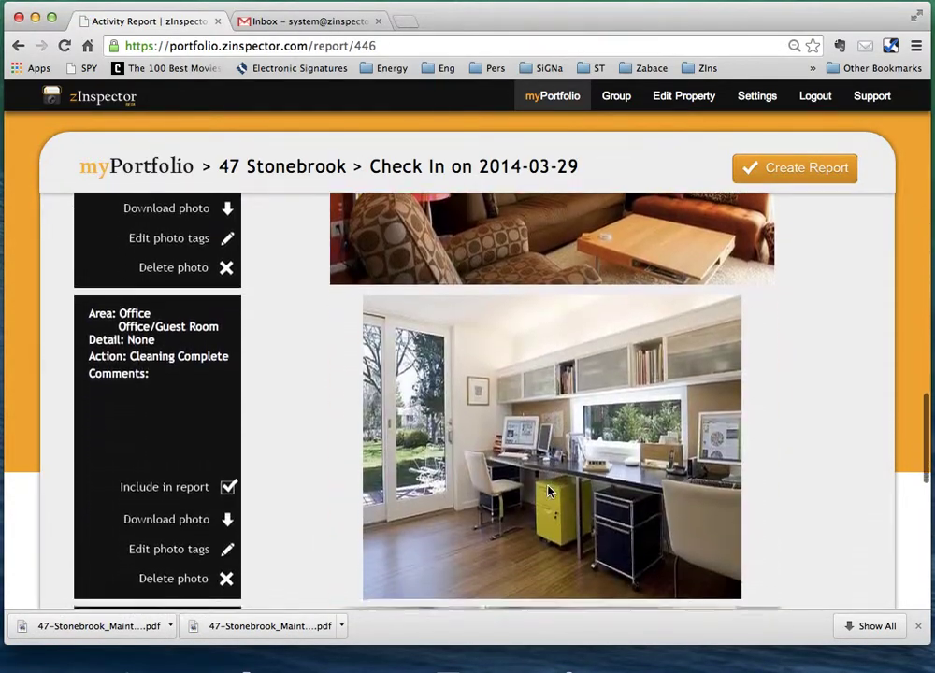
pyautogui.scroll(20, 550, 500)
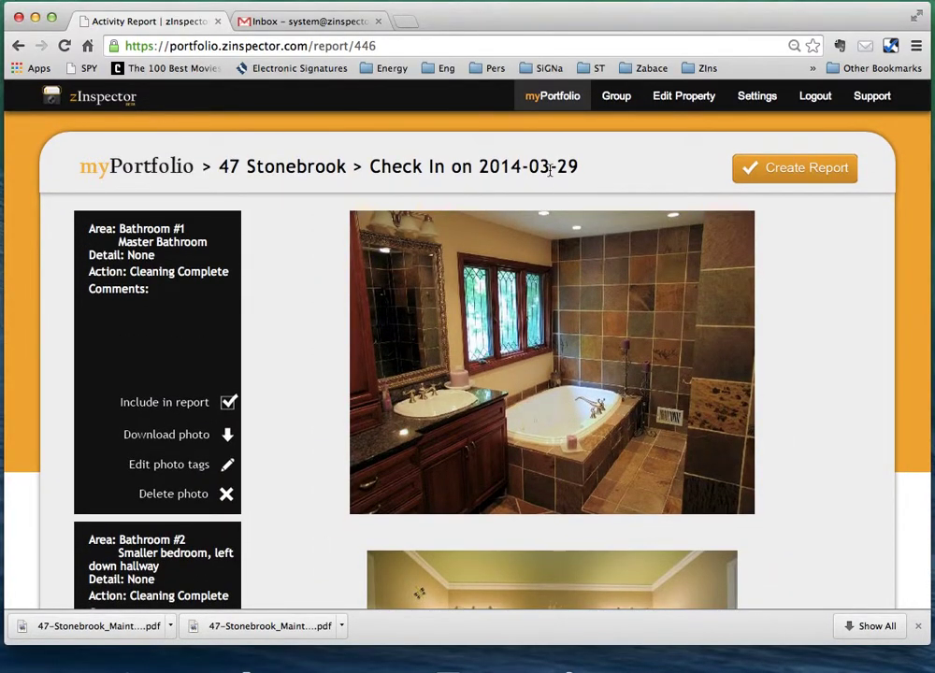
pyautogui.click(780, 172)
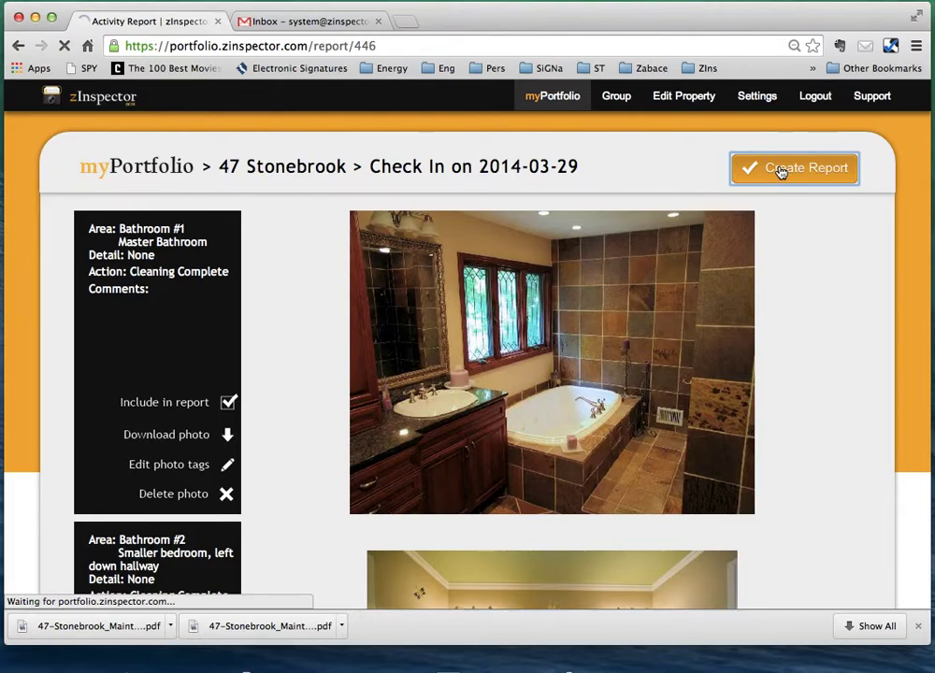
pyautogui.click(101, 628)
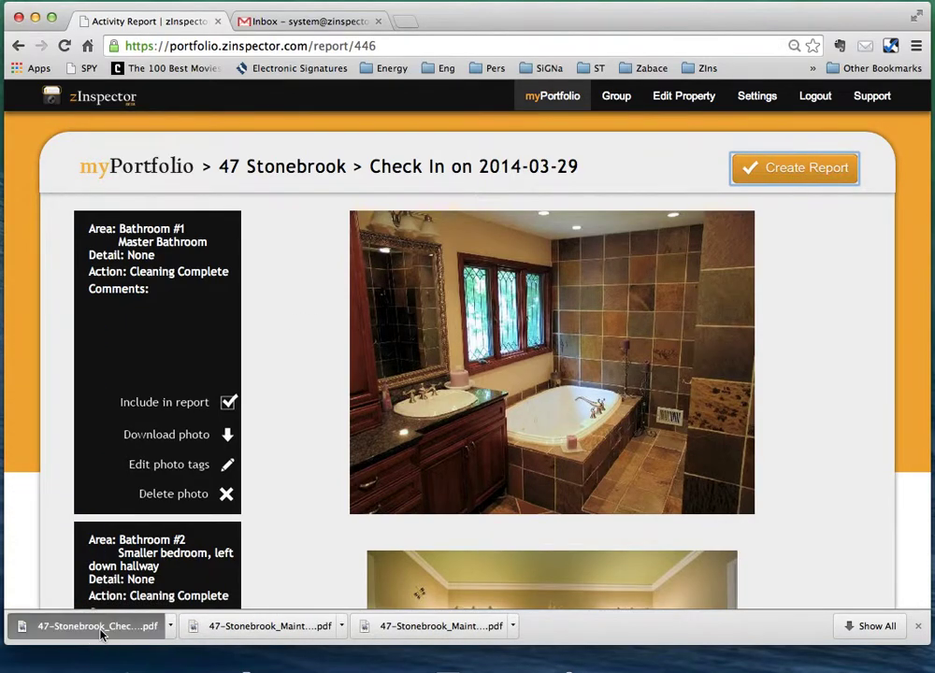
pyautogui.scroll(-20, 567, 347)
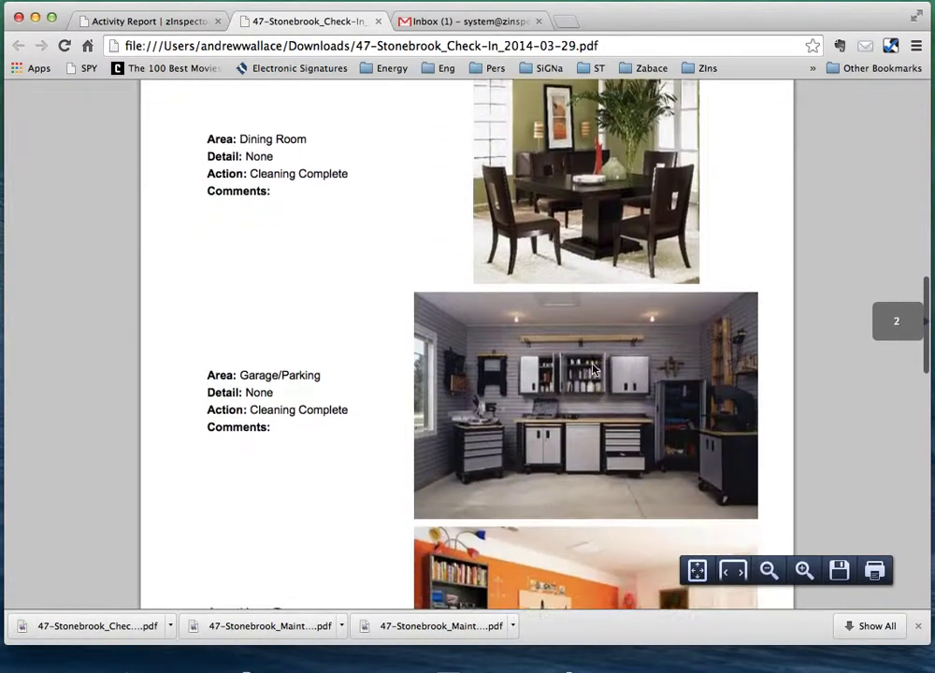
pyautogui.scroll(20, 593, 367)
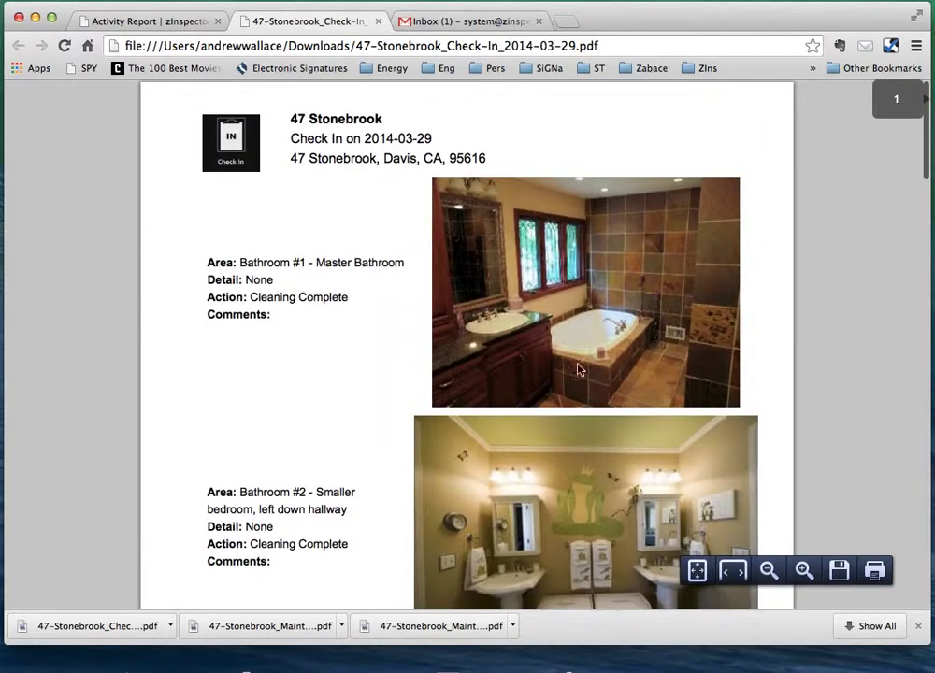
pyautogui.click(121, 18)
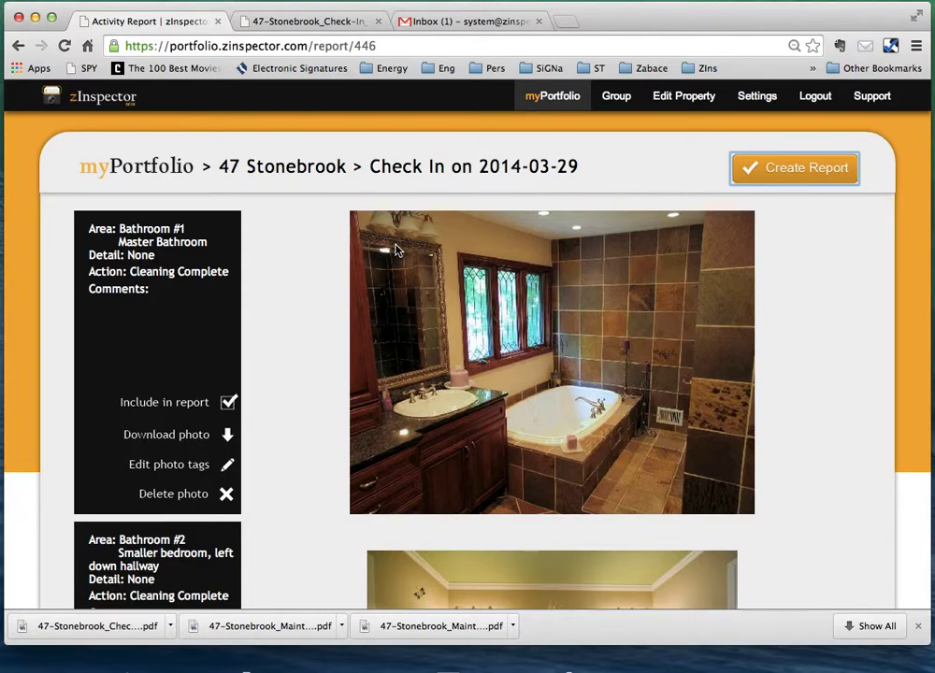
# Uncheck Include in report on the Bedroom #2, Dining Room, Garage/Parking and Living Room photos.
pyautogui.scroll(-4, 395, 249)
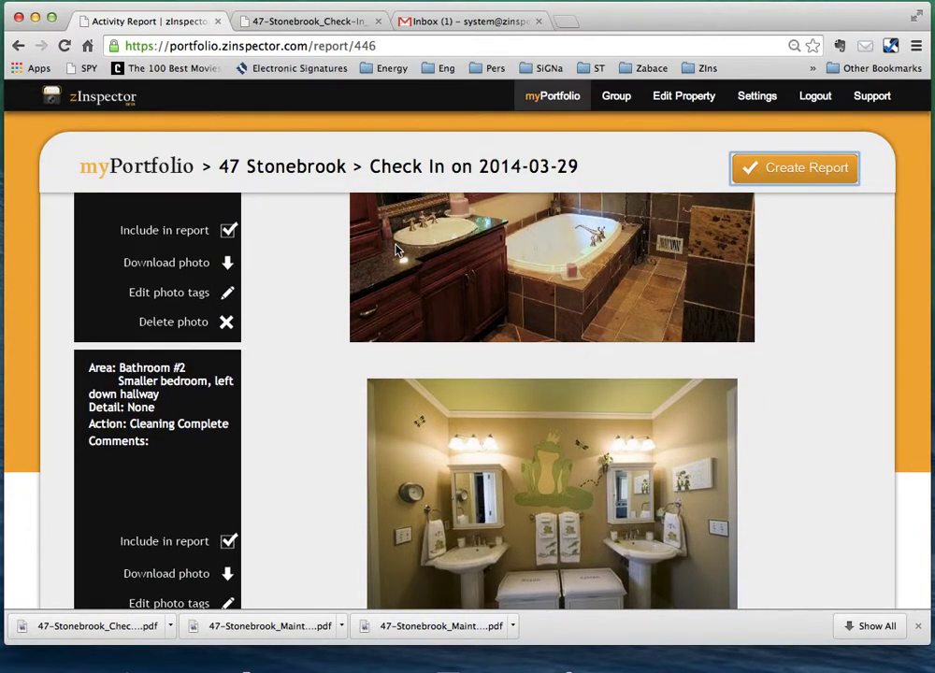
pyautogui.scroll(-12, 396, 250)
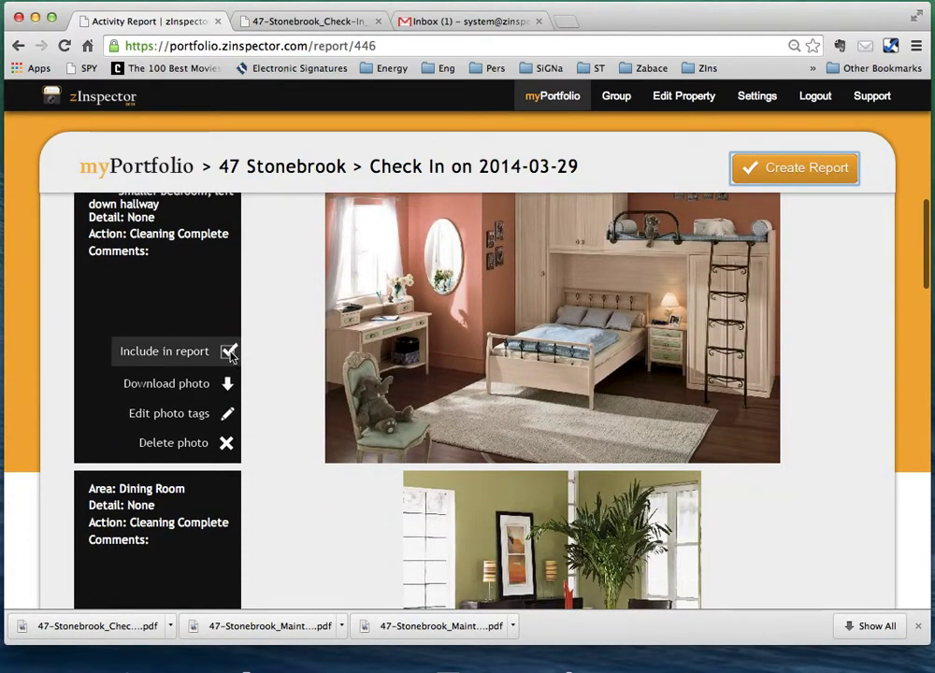
pyautogui.click(228, 350)
pyautogui.scroll(-2, 233, 467)
pyautogui.scroll(-3, 231, 509)
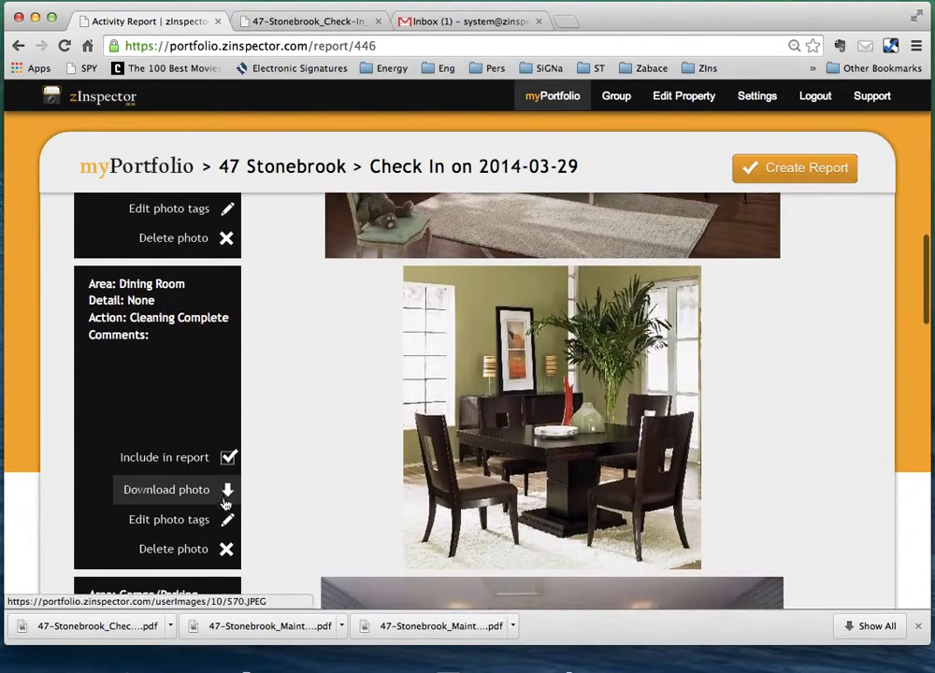
pyautogui.click(227, 455)
pyautogui.scroll(-1, 233, 509)
pyautogui.scroll(-4, 235, 533)
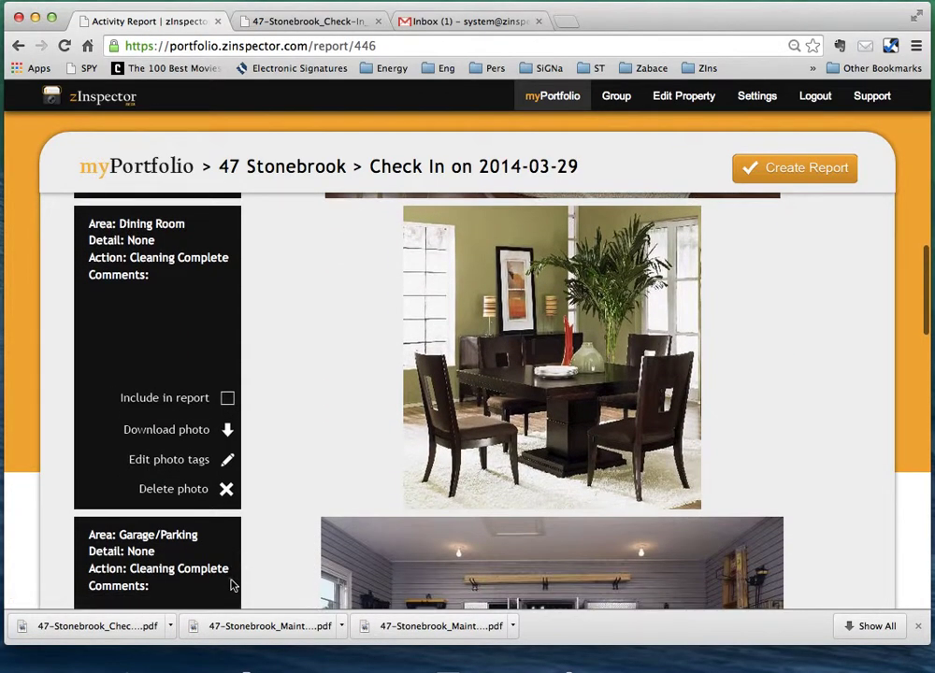
pyautogui.scroll(-2, 255, 495)
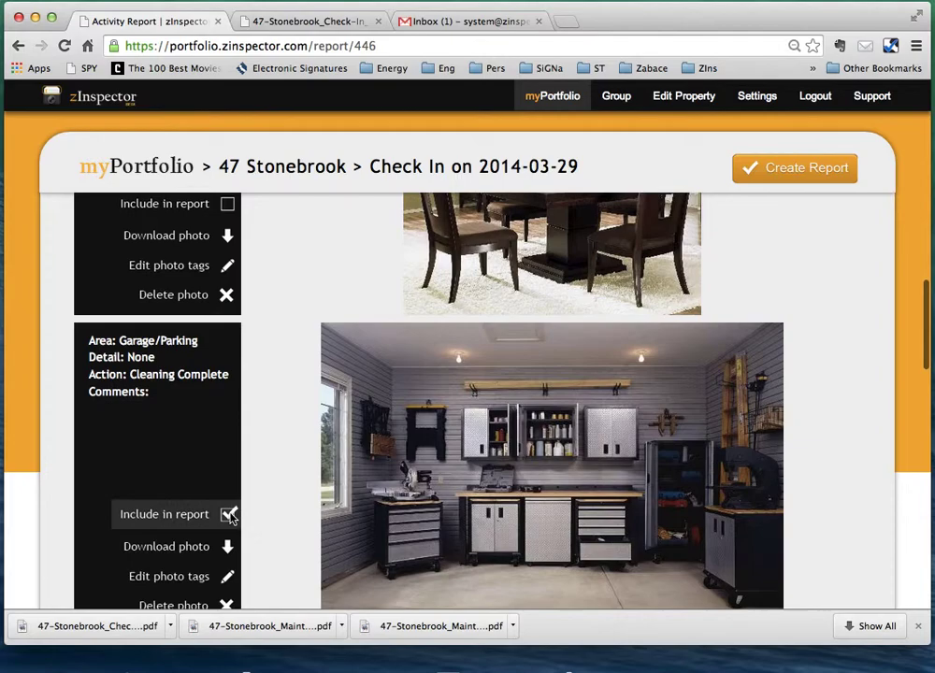
pyautogui.click(228, 514)
pyautogui.scroll(-4, 233, 547)
pyautogui.scroll(-4, 243, 541)
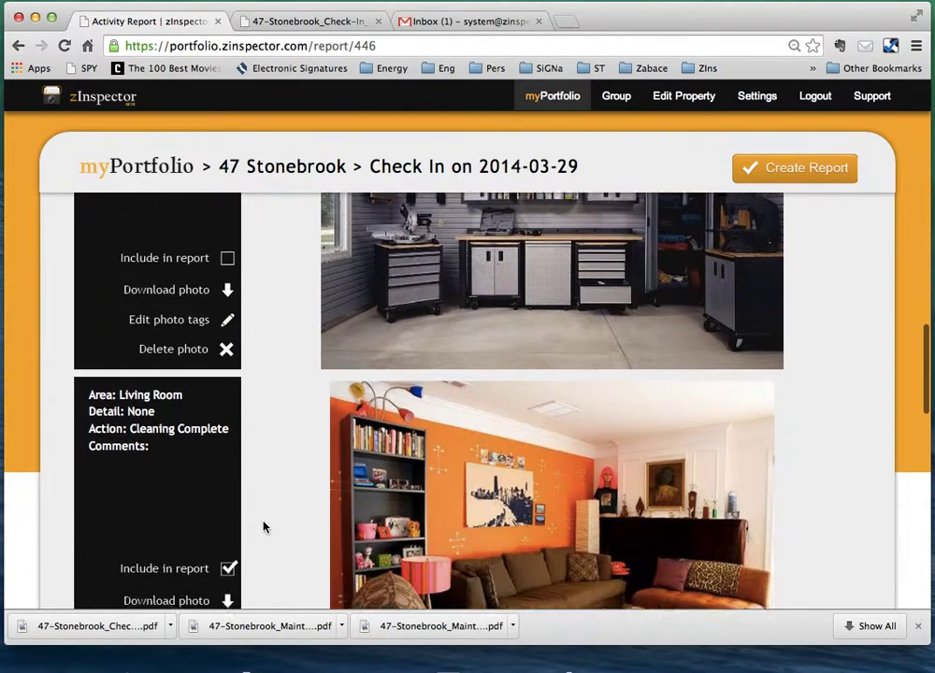
pyautogui.click(227, 532)
# Create and view the shorter two-page Check In PDF, then go back to myPortfolio.
pyautogui.click(809, 167)
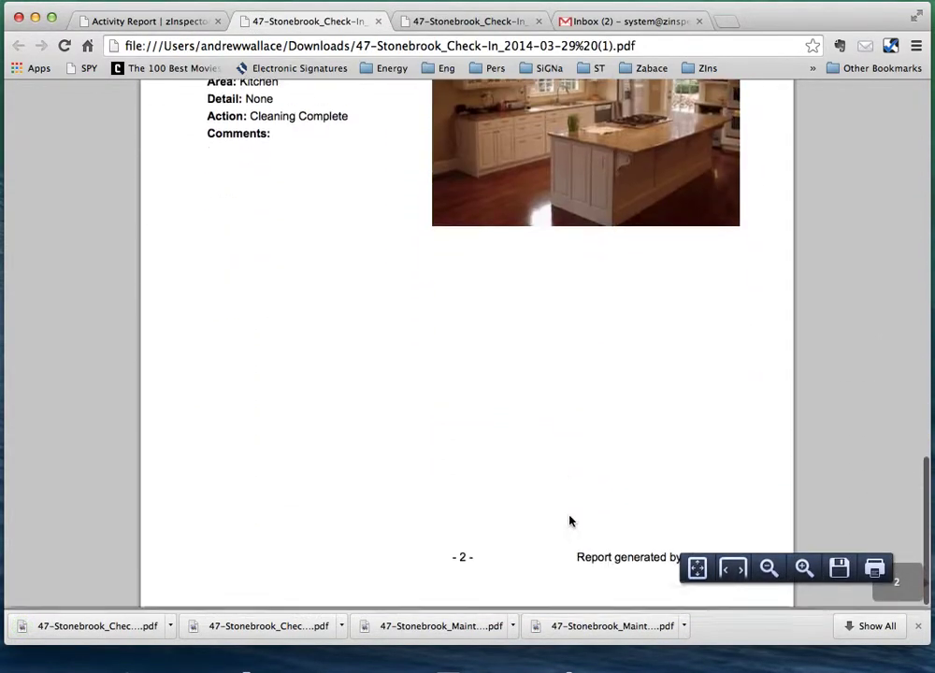
pyautogui.scroll(10, 569, 520)
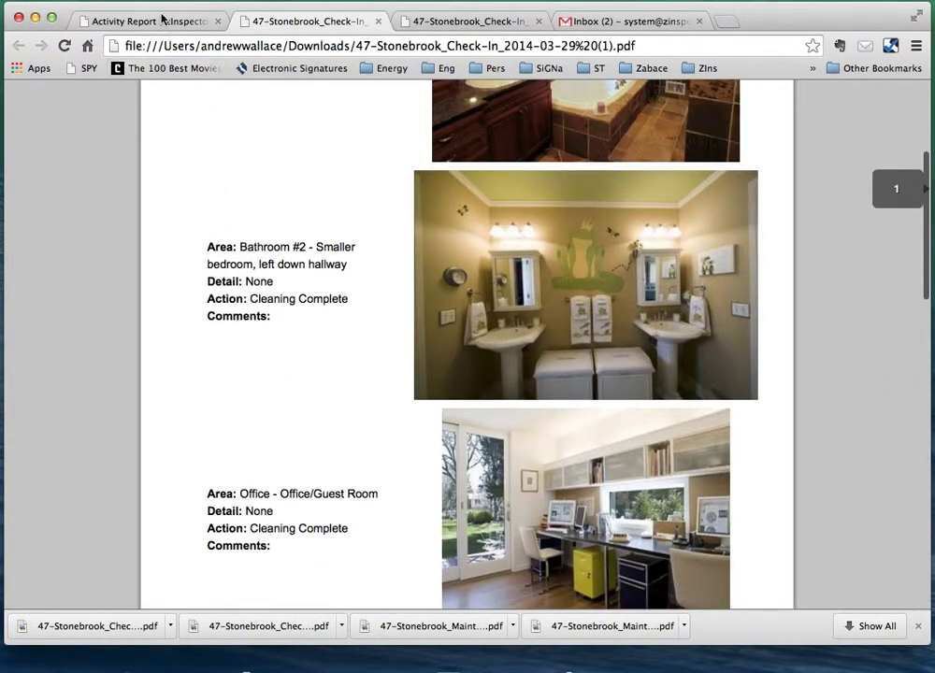
pyautogui.click(161, 19)
pyautogui.click(553, 95)
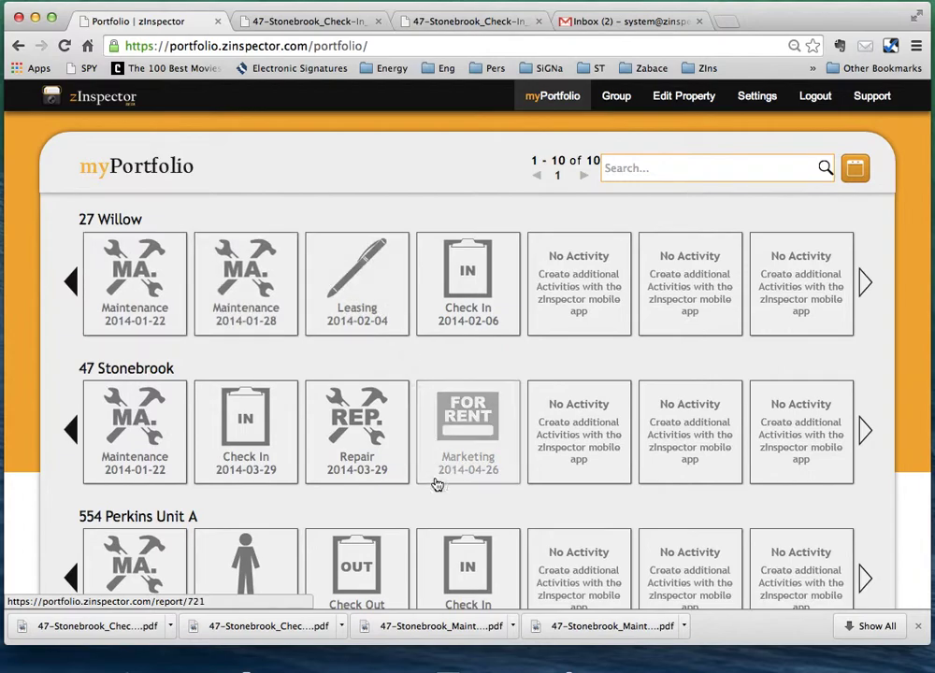
pyautogui.click(73, 428)
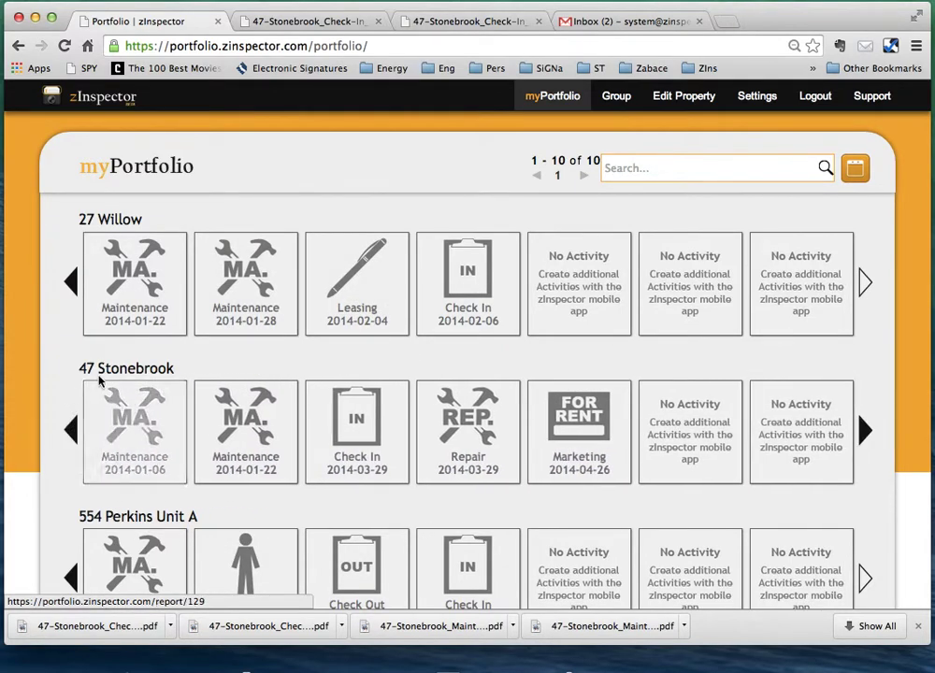
pyautogui.click(143, 441)
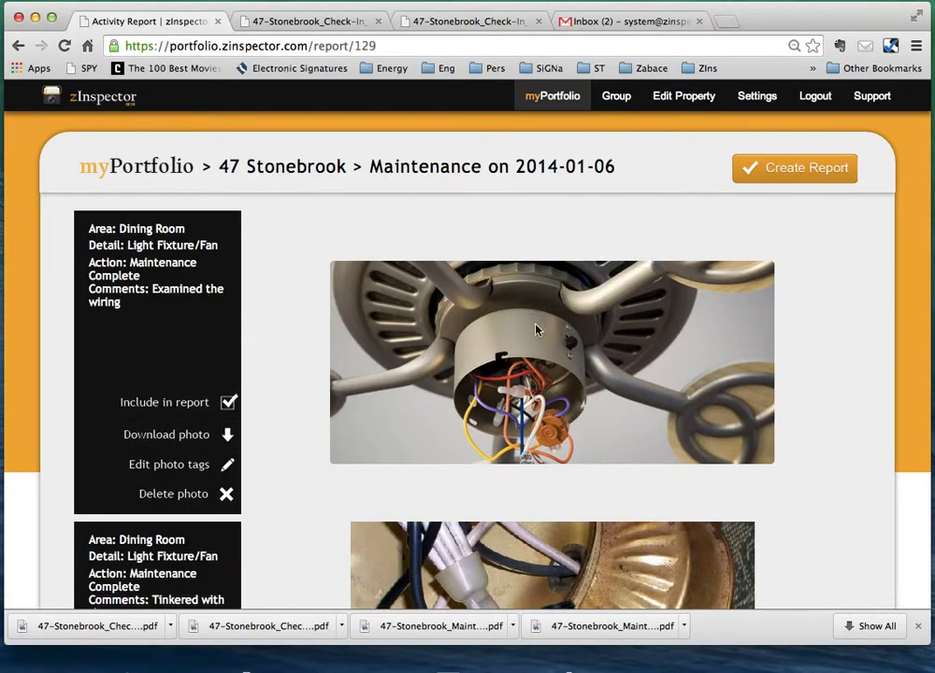
pyautogui.click(166, 165)
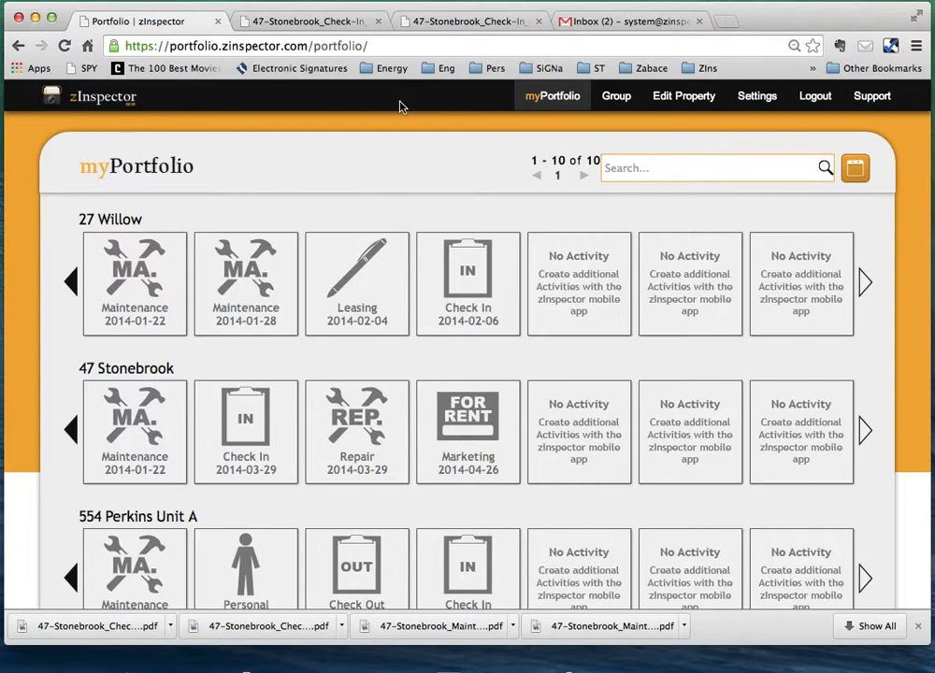
pyautogui.click(755, 97)
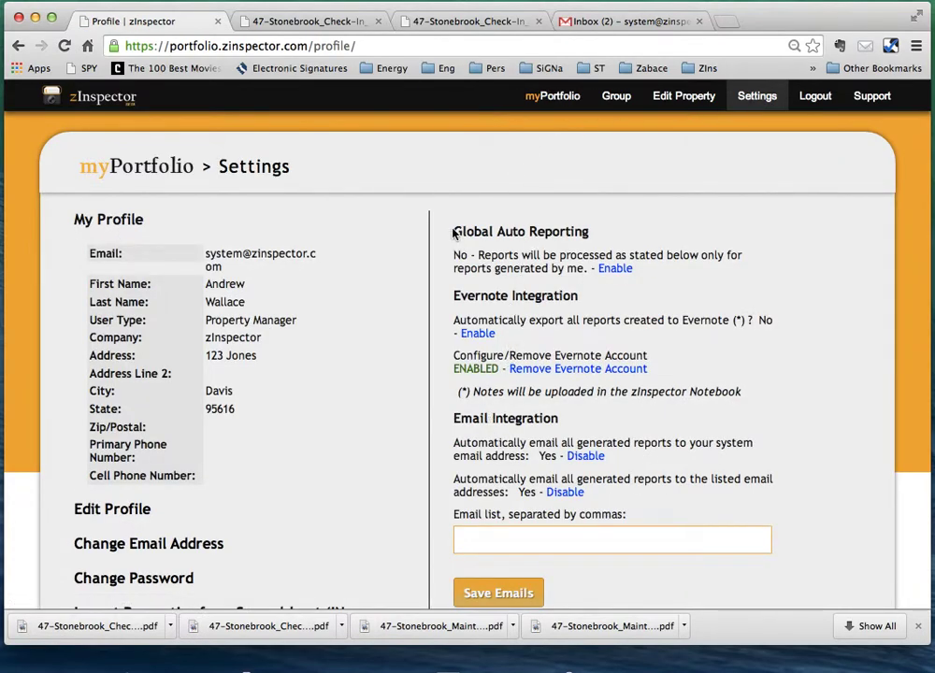
pyautogui.moveTo(453, 233); pyautogui.dragTo(686, 280)
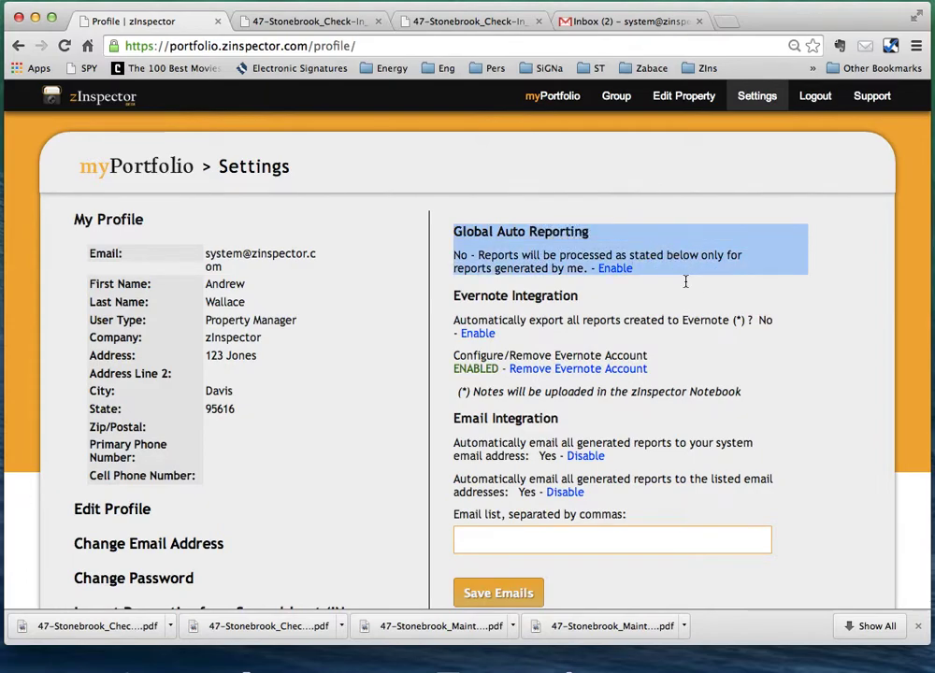
pyautogui.moveTo(458, 291); pyautogui.dragTo(728, 517)
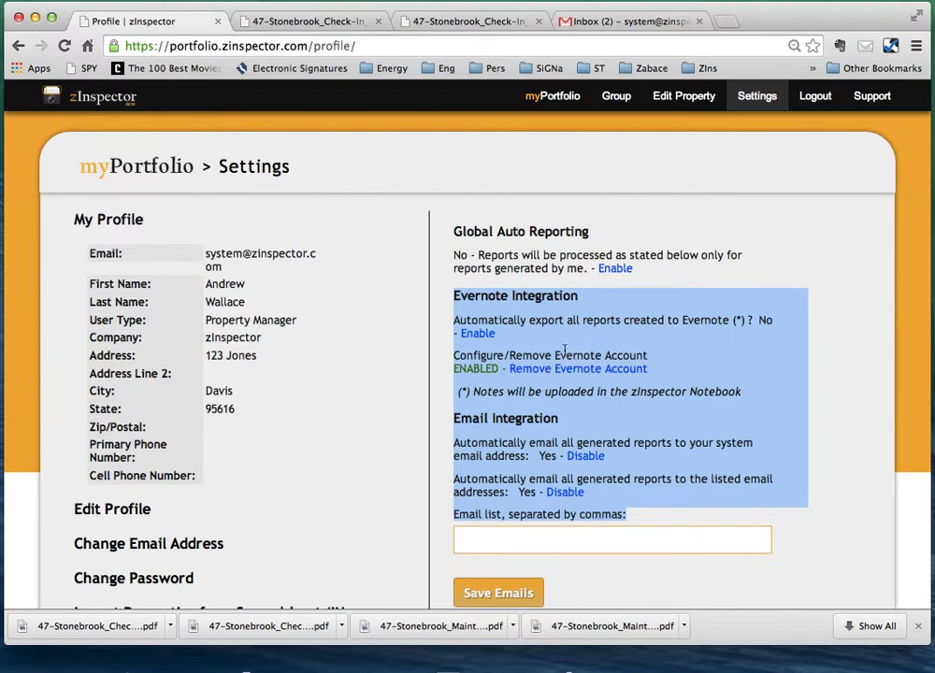
pyautogui.click(507, 435)
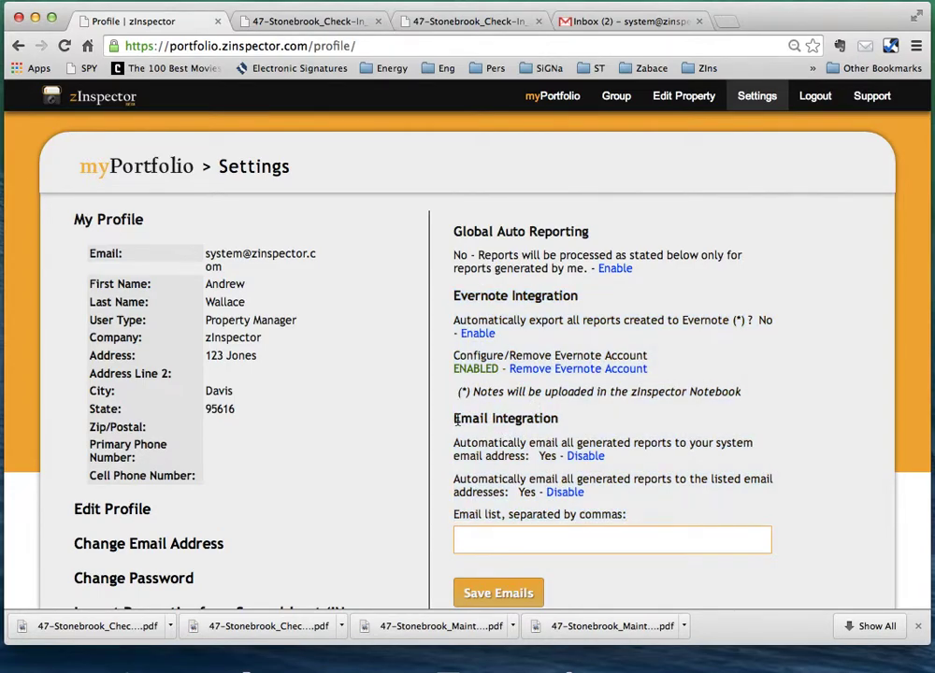
pyautogui.moveTo(458, 420); pyautogui.dragTo(677, 514)
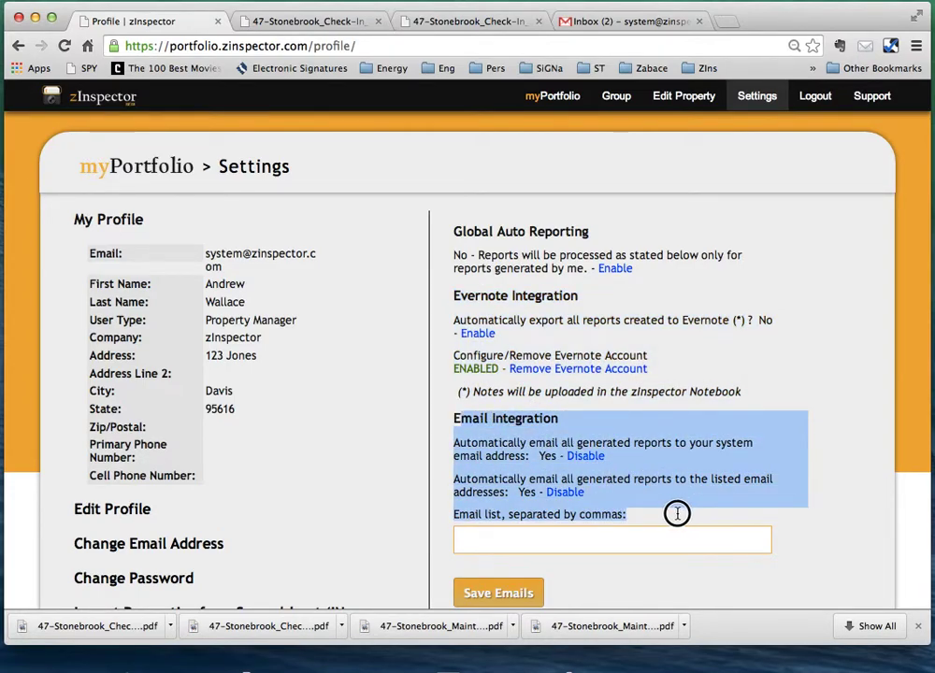
pyautogui.click(501, 455)
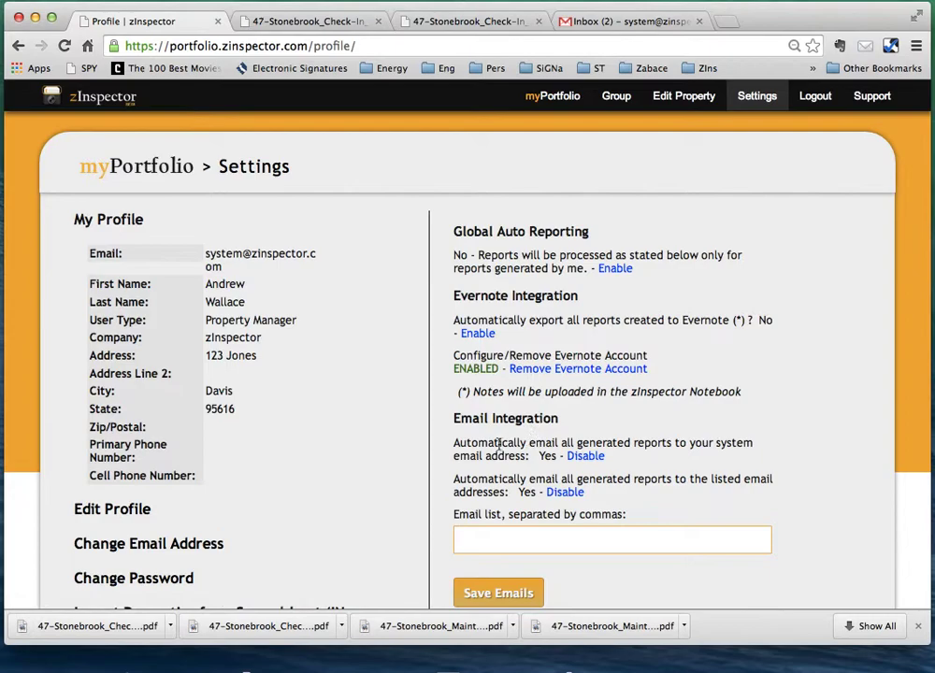
pyautogui.moveTo(455, 442); pyautogui.dragTo(744, 464)
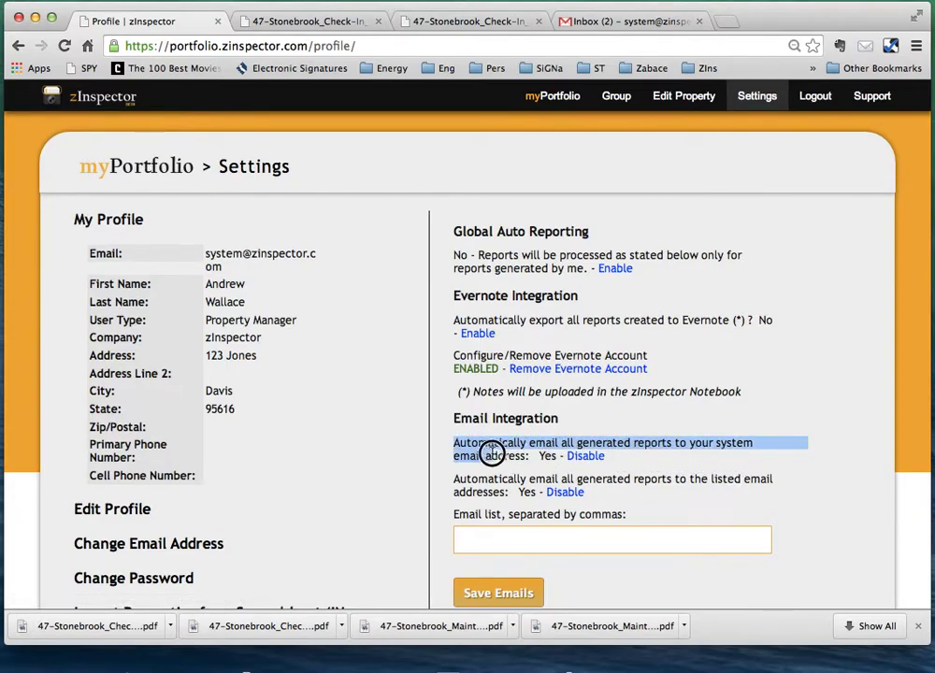
pyautogui.click(467, 444)
pyautogui.moveTo(455, 443); pyautogui.dragTo(468, 442)
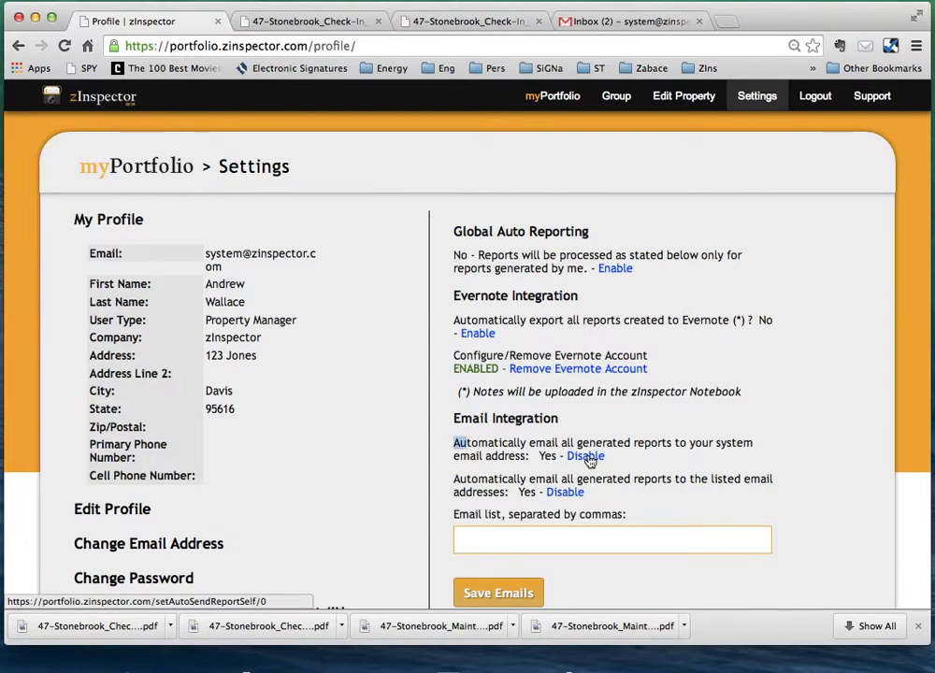
pyautogui.click(554, 457)
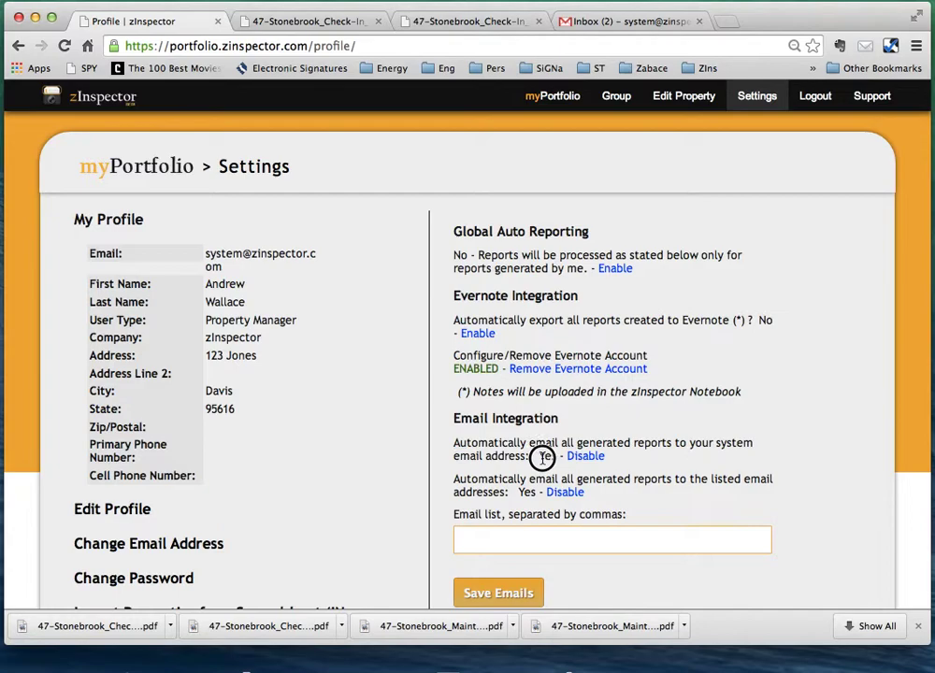
pyautogui.doubleClick(554, 457)
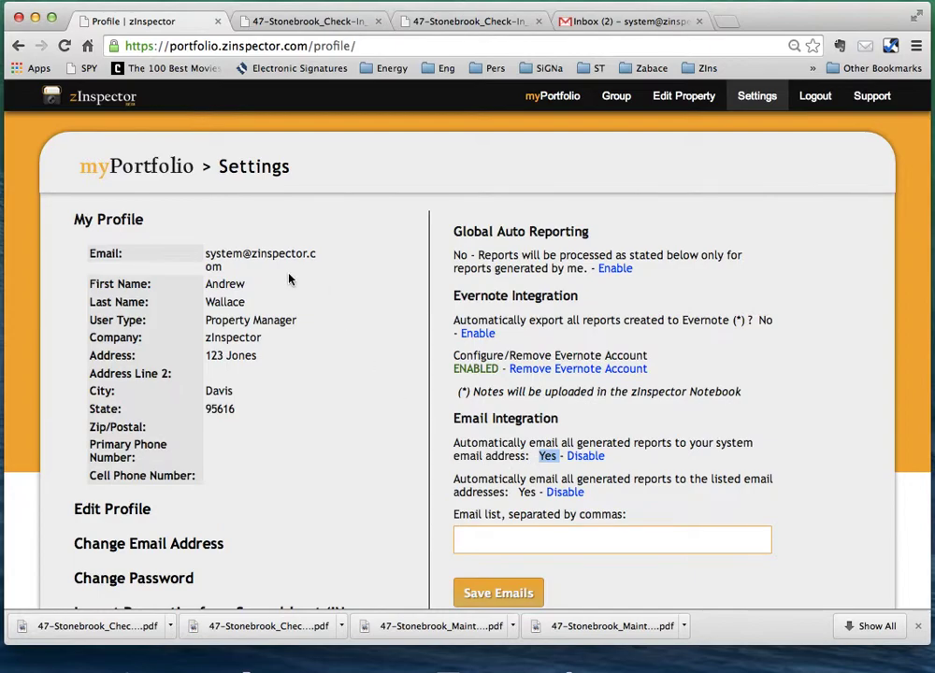
pyautogui.moveTo(206, 252); pyautogui.dragTo(231, 266)
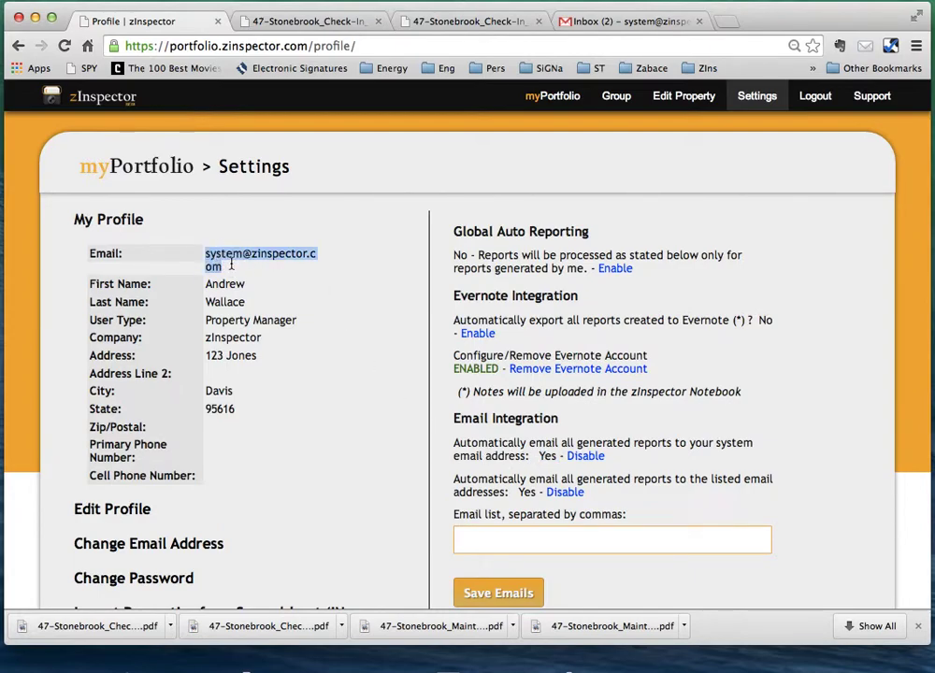
# Leave the Email list empty and disable emailing reports to listed addresses, keeping the system address.
pyautogui.click(490, 542)
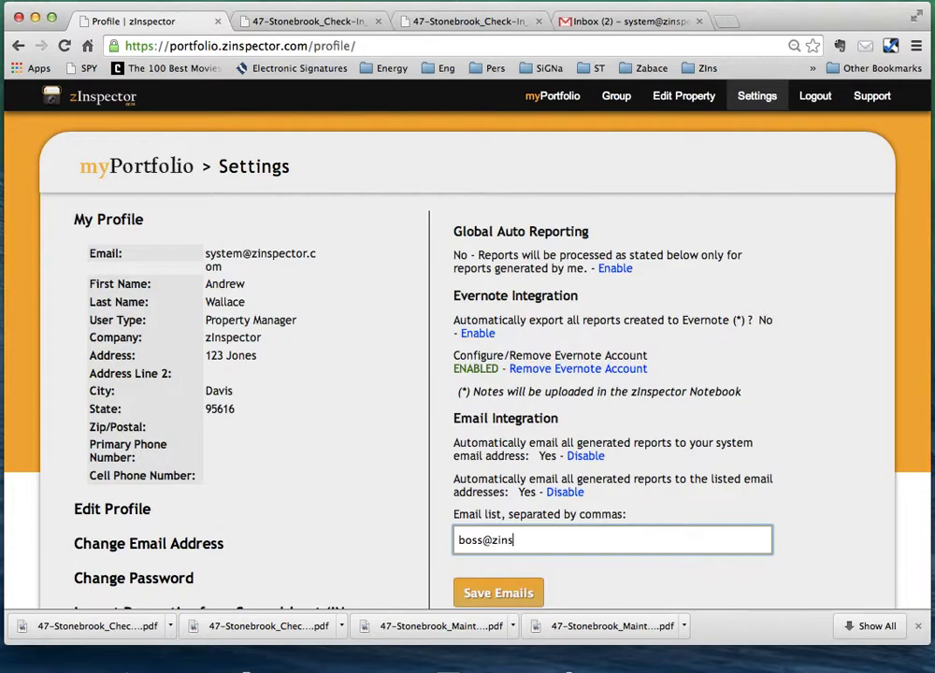
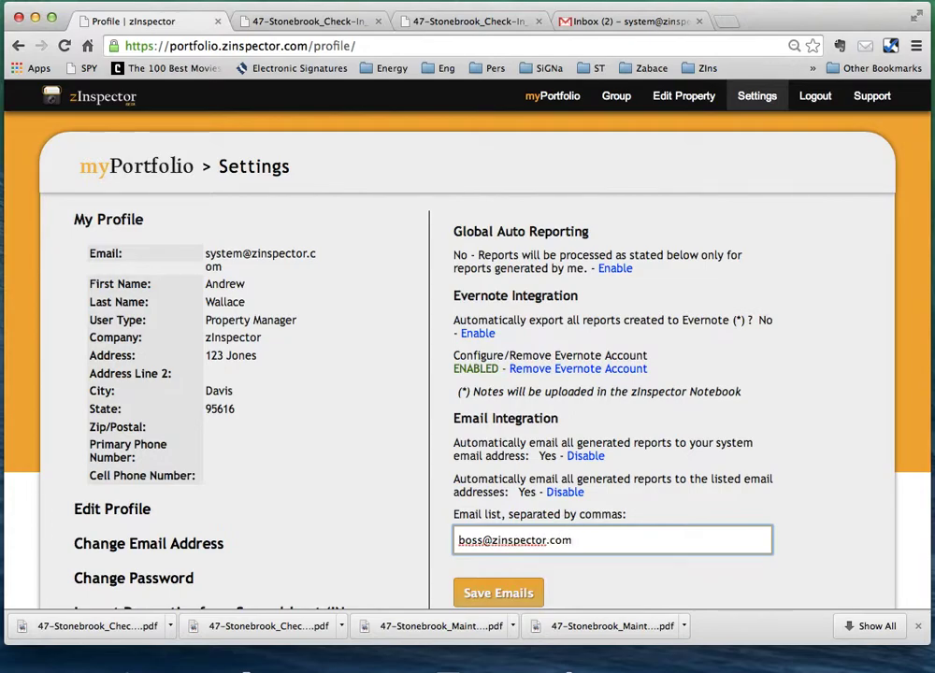
pyautogui.moveTo(601, 541); pyautogui.dragTo(480, 539)
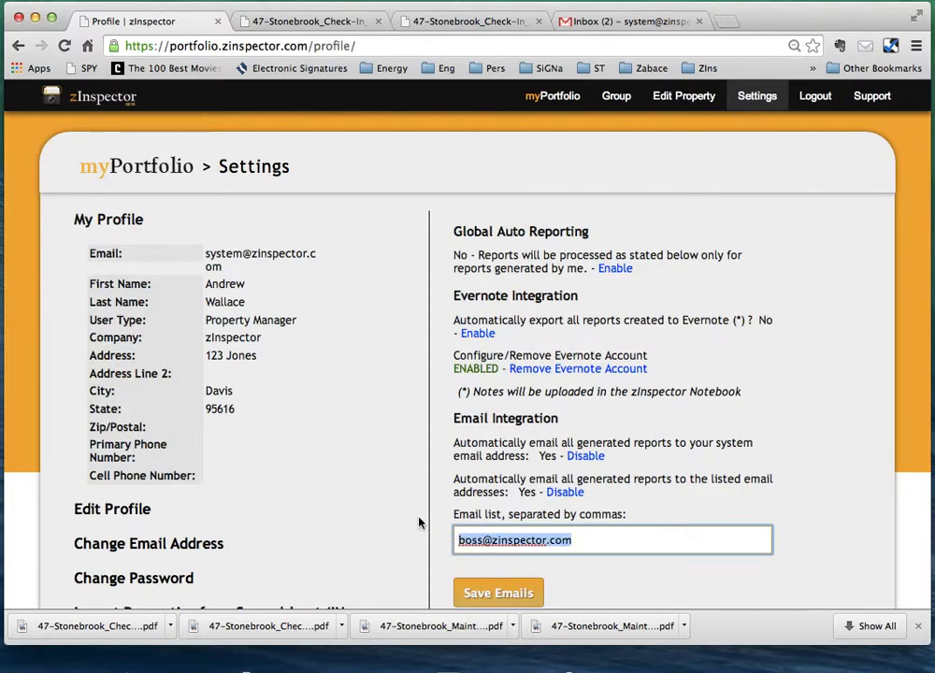
pyautogui.press('BackSpace')
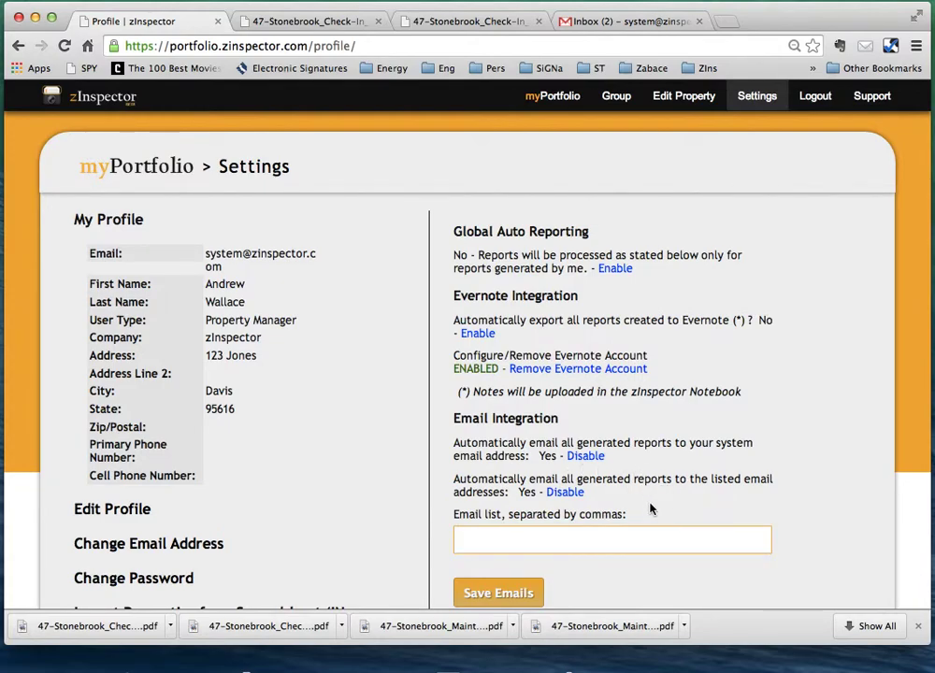
pyautogui.click(565, 494)
pyautogui.moveTo(627, 459); pyautogui.dragTo(457, 440)
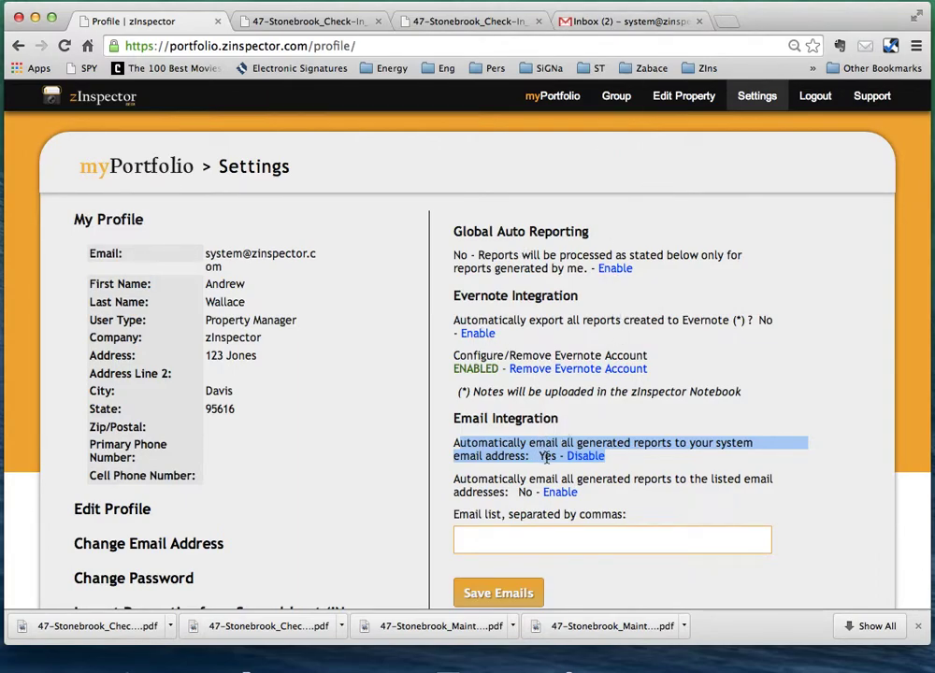
pyautogui.click(619, 19)
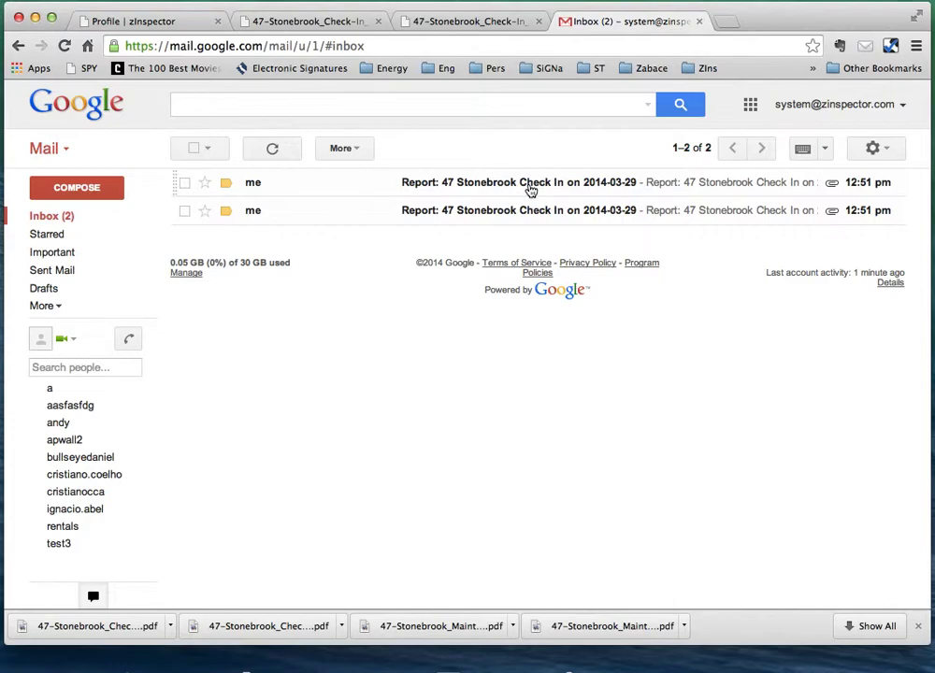
# Open the Stonebrook check-in report email, then download and view its 101 KB PDF attachment.
pyautogui.click(531, 188)
pyautogui.moveTo(327, 303)
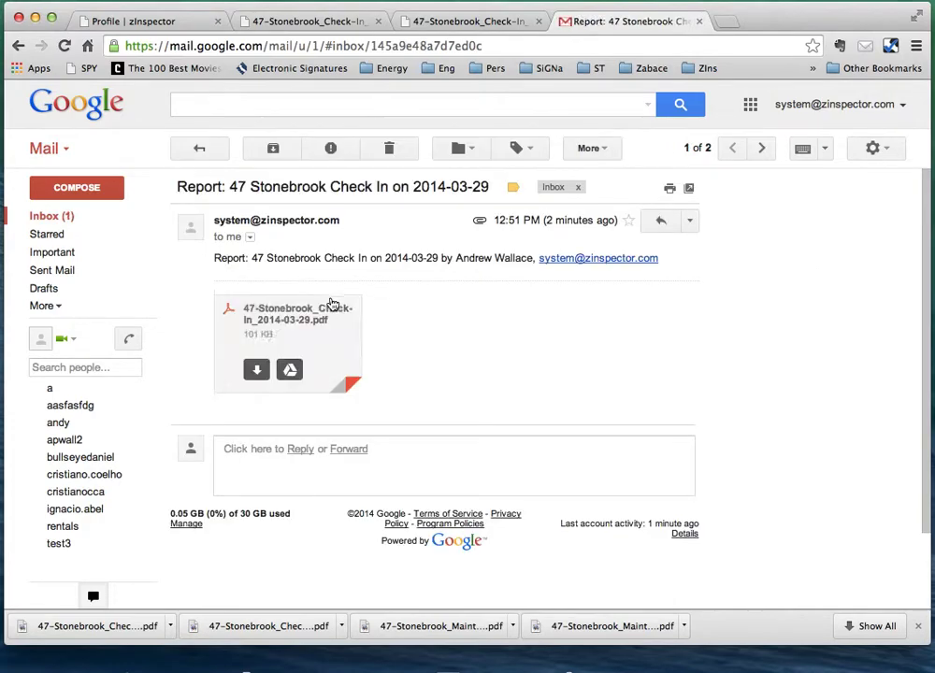
pyautogui.click(257, 371)
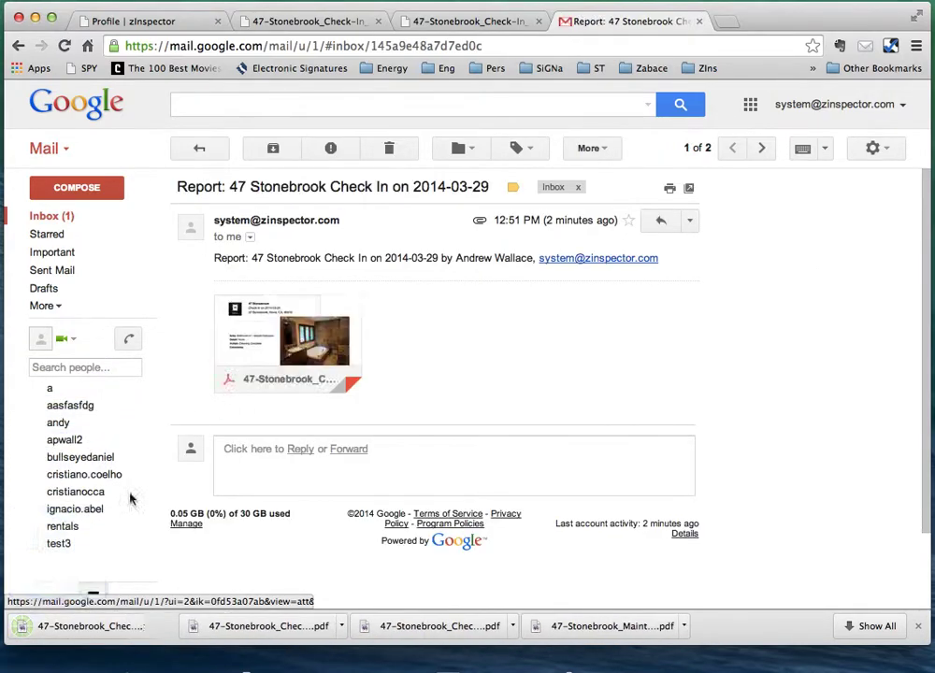
pyautogui.click(109, 626)
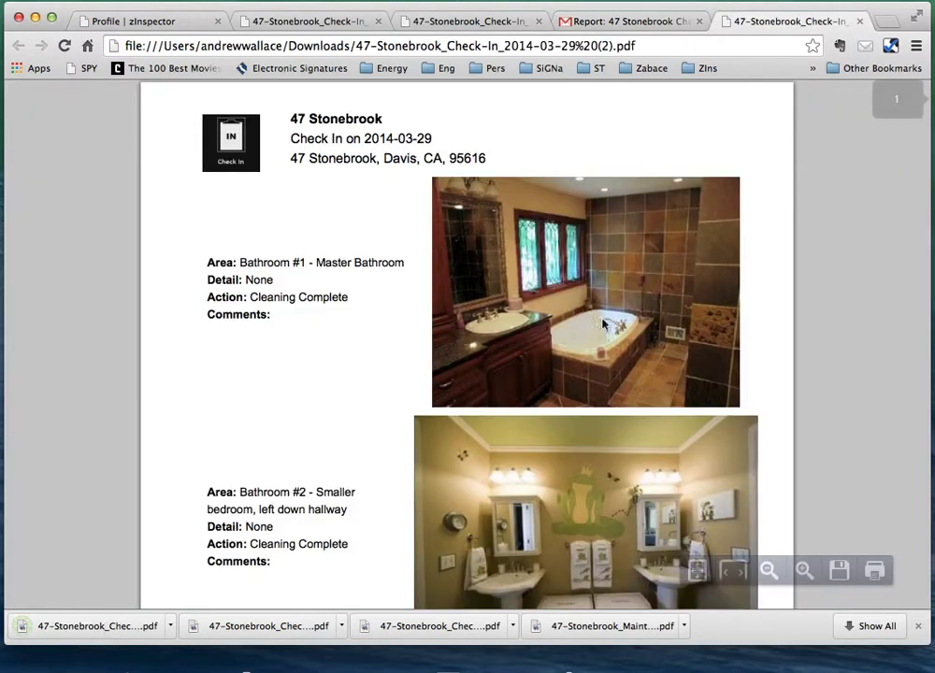
pyautogui.scroll(-15, 617, 467)
pyautogui.scroll(8, 574, 423)
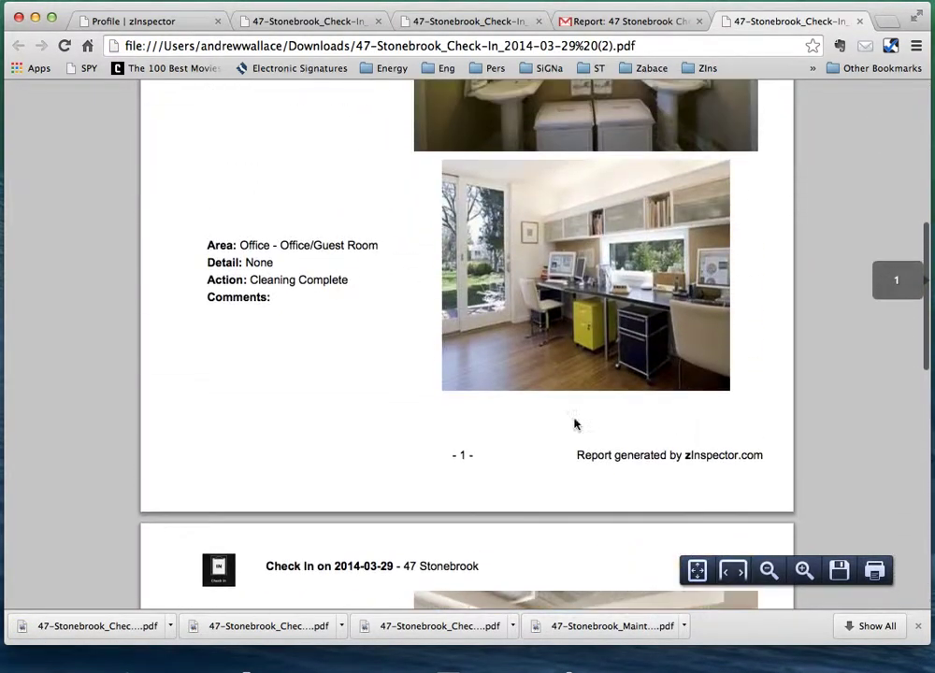
pyautogui.click(610, 21)
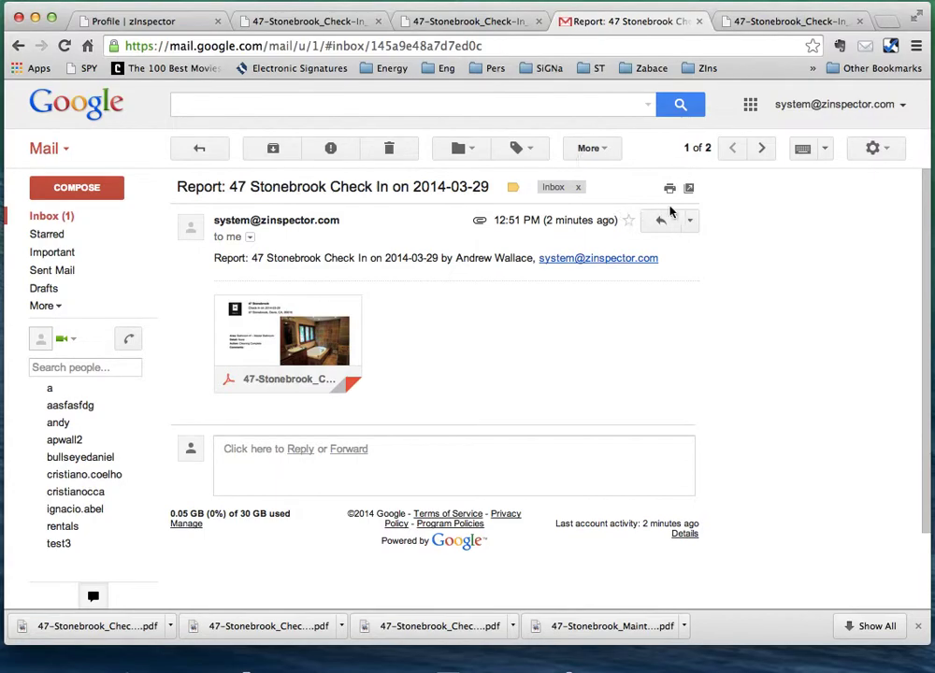
# Draft a forward of the report email to the owner's e-mail address, then return to zInspector Settings.
pyautogui.click(690, 220)
pyautogui.click(653, 266)
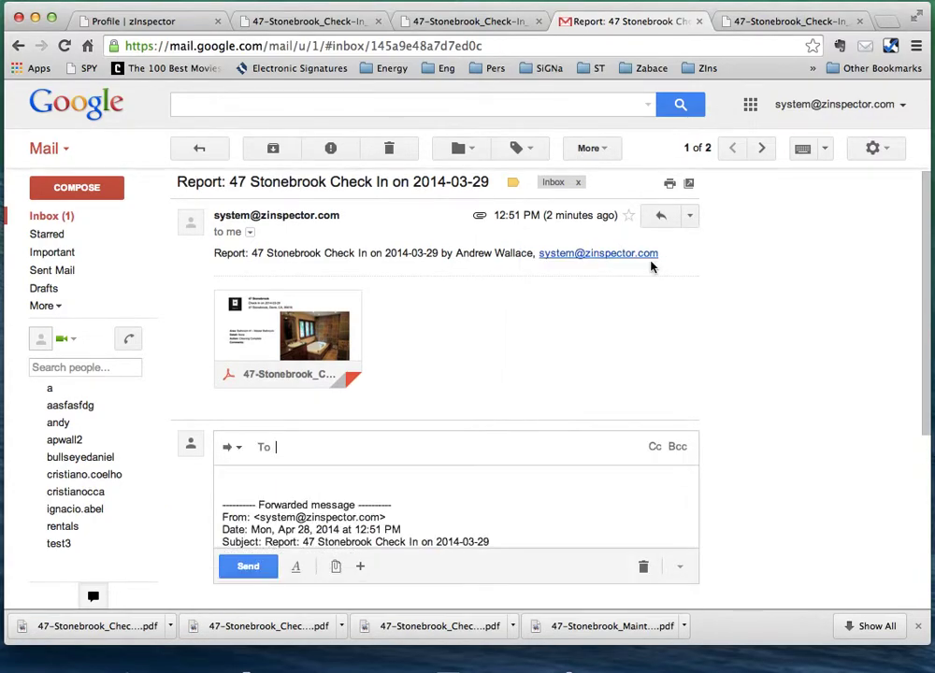
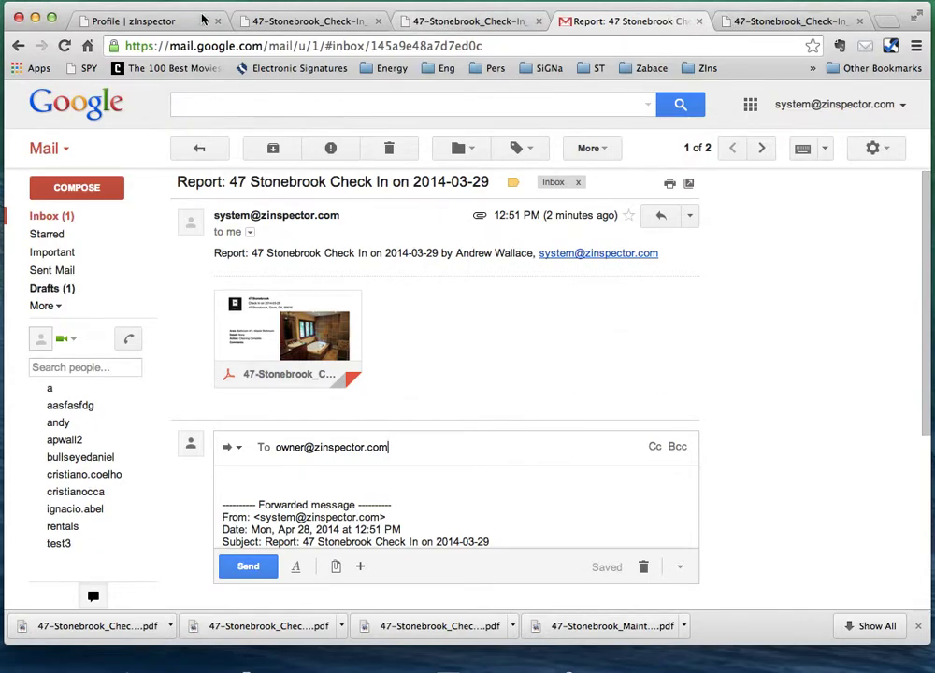
pyautogui.click(156, 17)
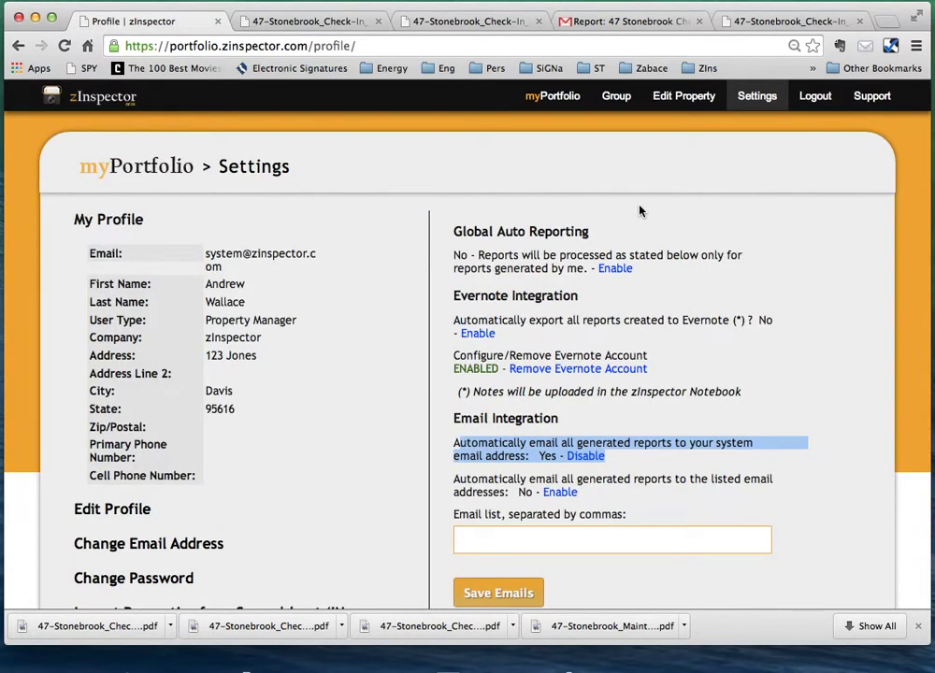